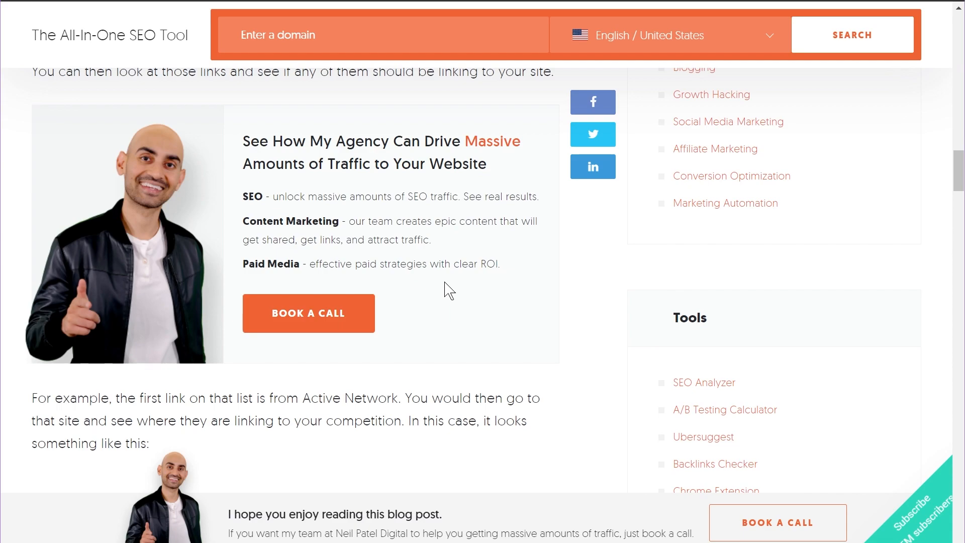
- Examine the promotional banners and related links inserted between the paragraphs of the two blog articles
scroll(449, 284, up, 2)
scroll(449, 284, up, 1)
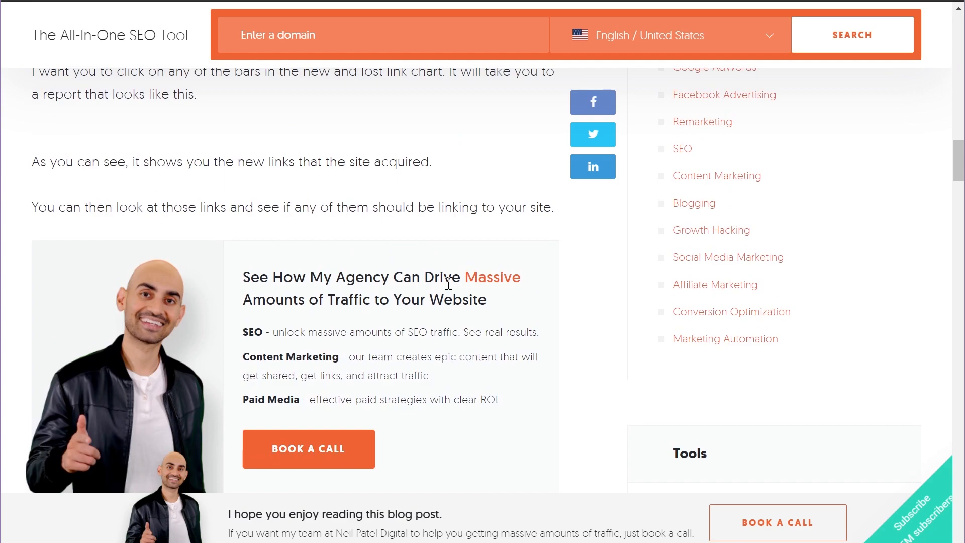
scroll(448, 272, up, 3)
scroll(392, 237, down, 4)
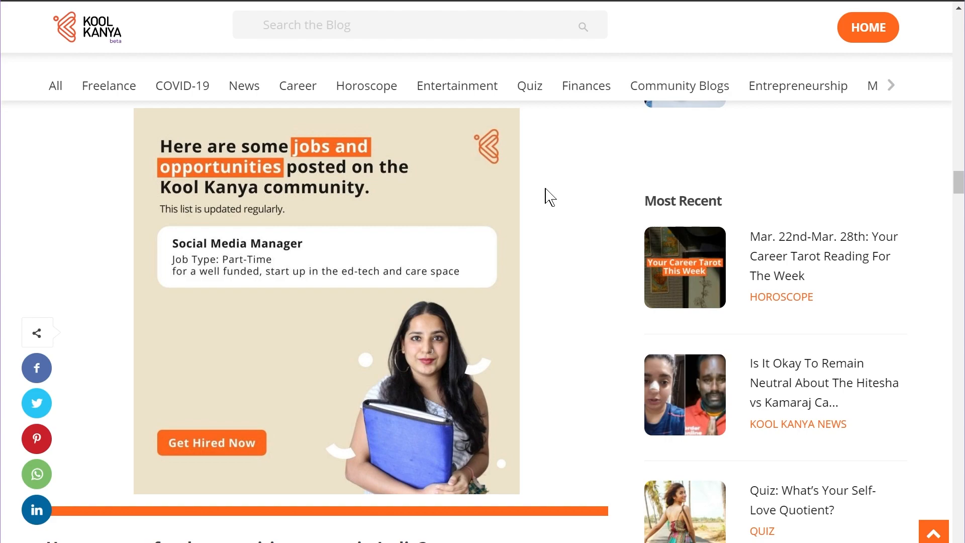
scroll(553, 196, up, 5)
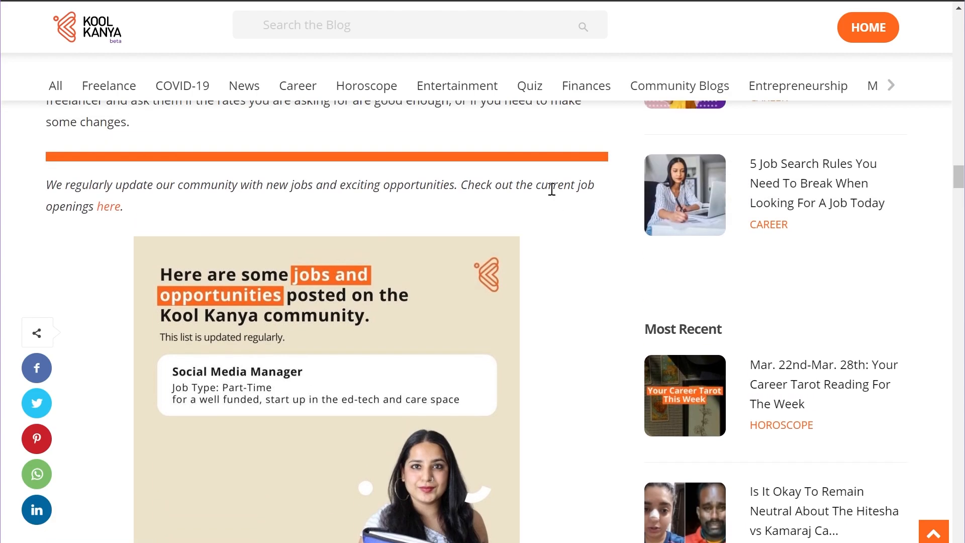
scroll(520, 155, down, 1)
scroll(533, 150, down, 5)
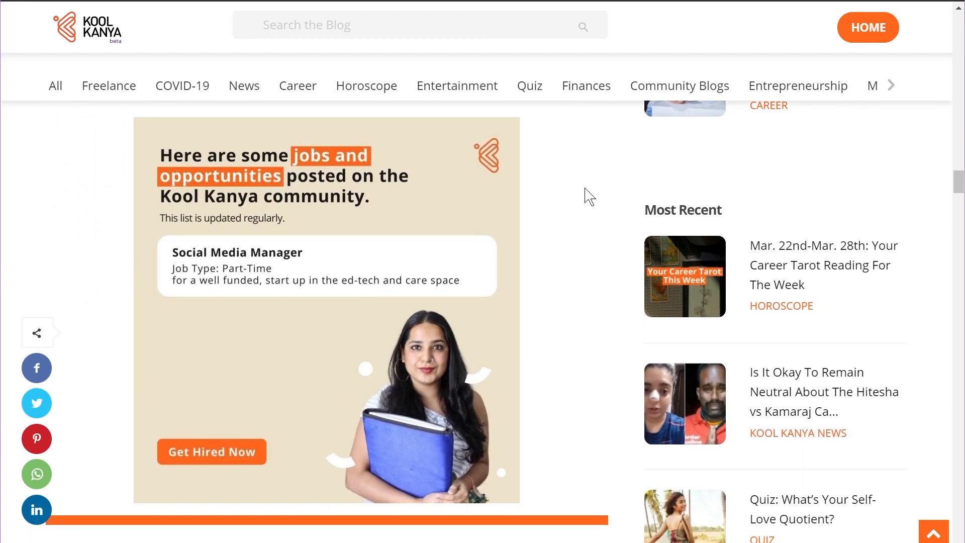
scroll(462, 5, up, 5)
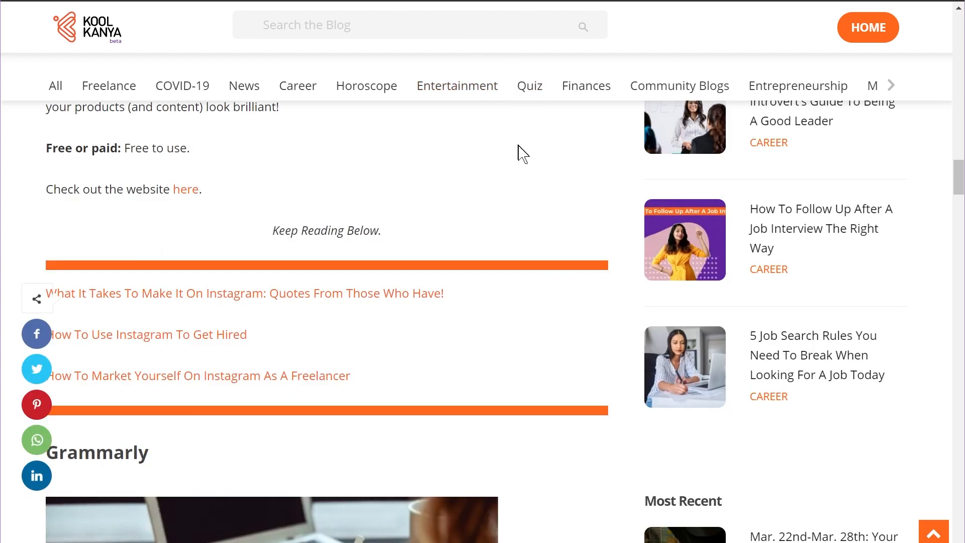
scroll(511, 168, up, 3)
scroll(496, 159, down, 3)
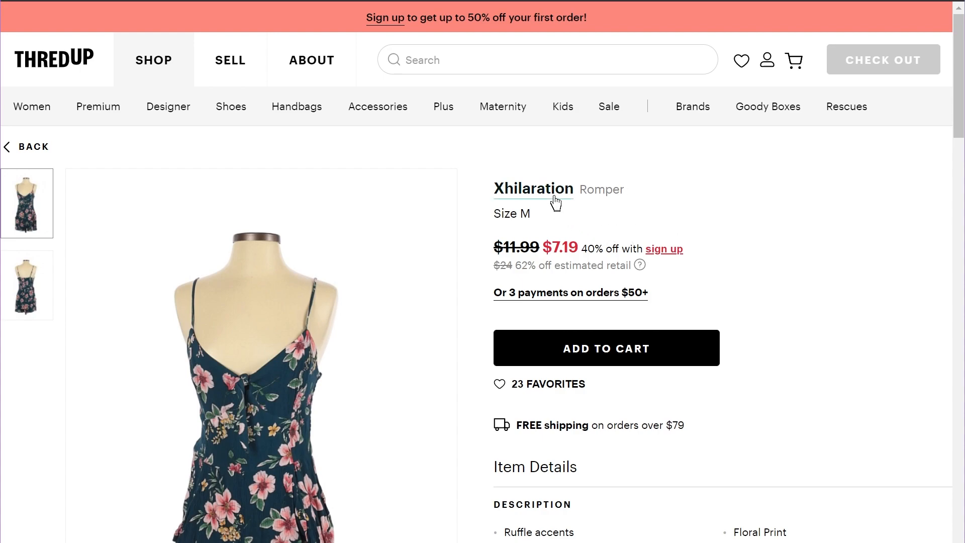
- Compare the recurring content sections on two thredUP product pages and the promotional banners on the Abacus home page
scroll(739, 200, down, 12)
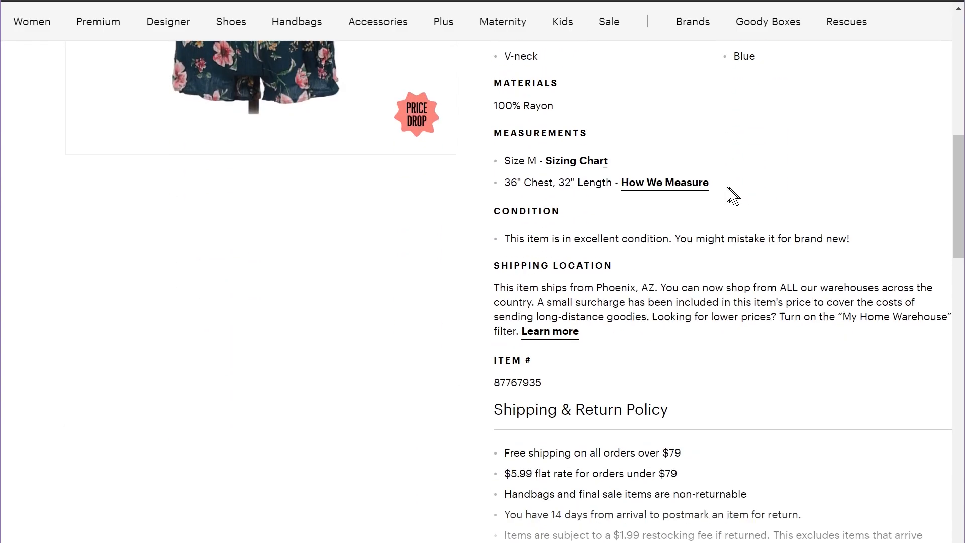
scroll(728, 195, down, 9)
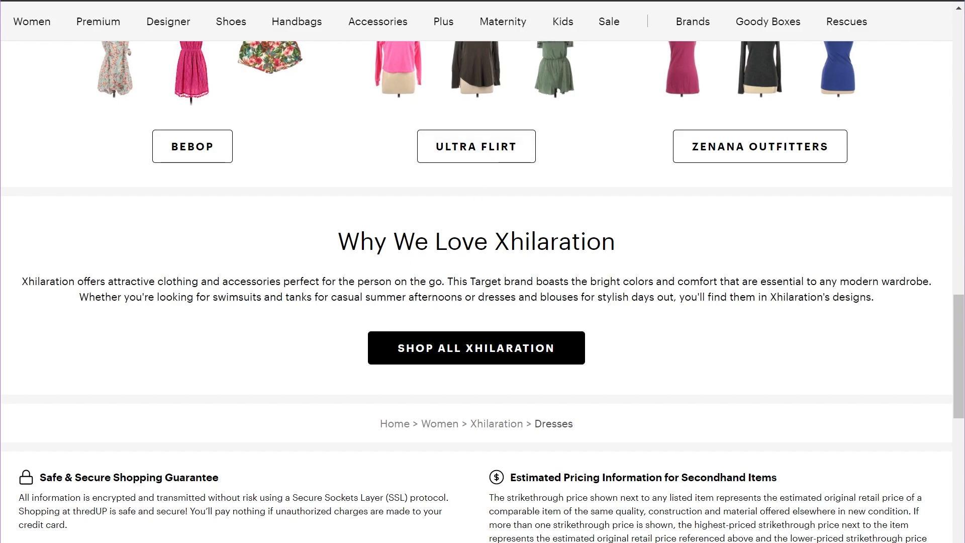
click(545, 1)
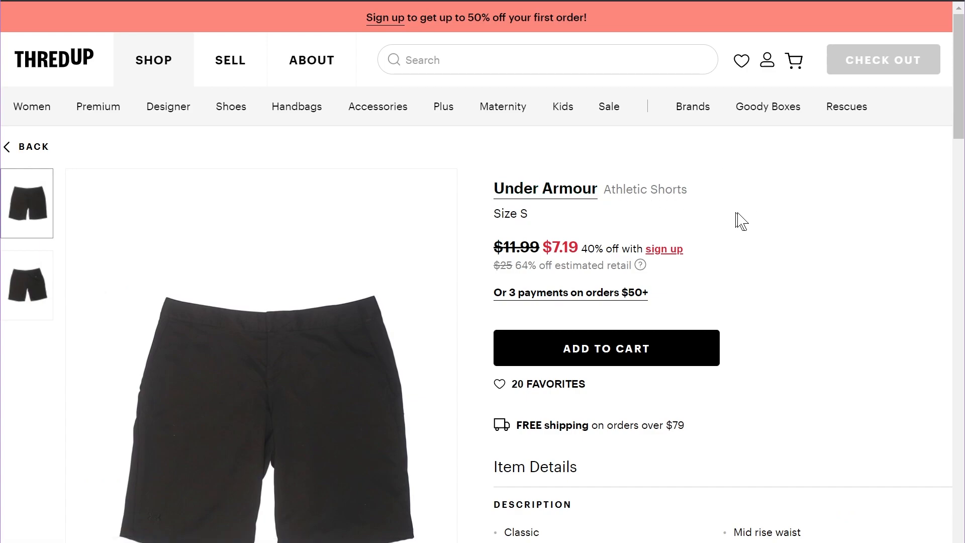
scroll(739, 218, down, 10)
scroll(749, 216, down, 15)
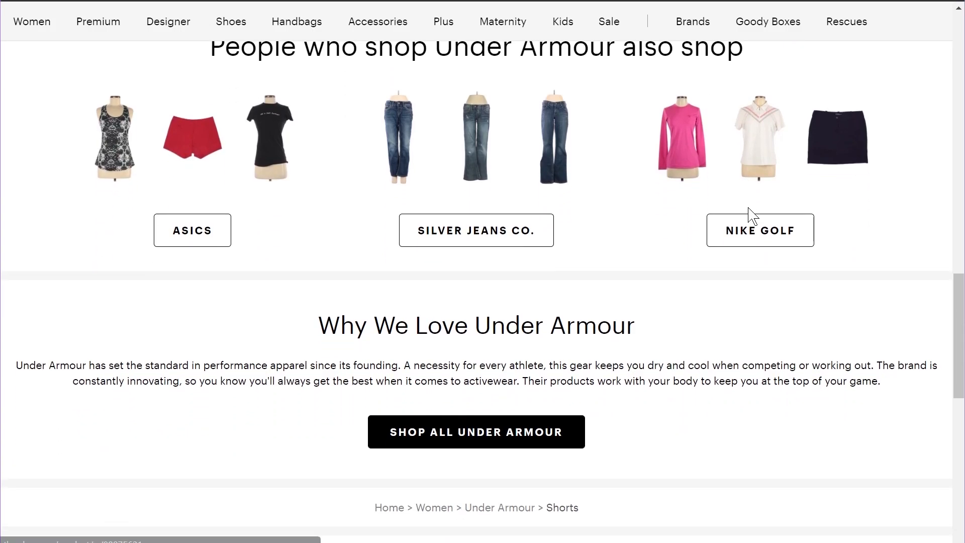
scroll(753, 216, up, 4)
scroll(752, 216, up, 3)
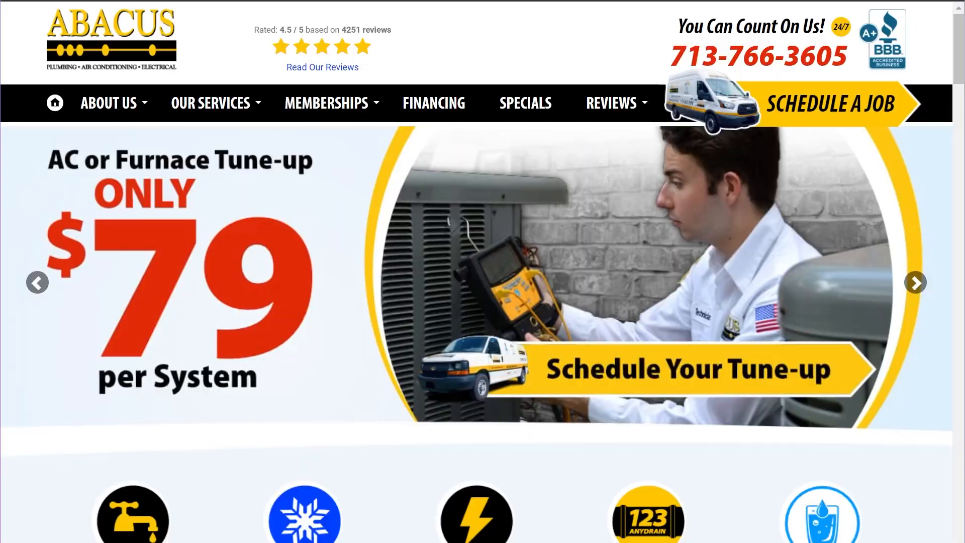
mouse_move(591, 217)
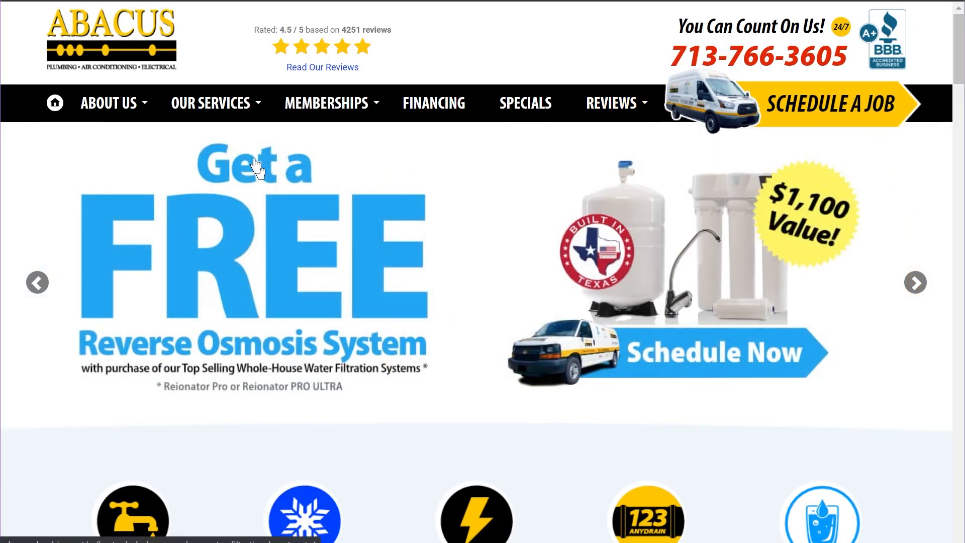
mouse_move(238, 106)
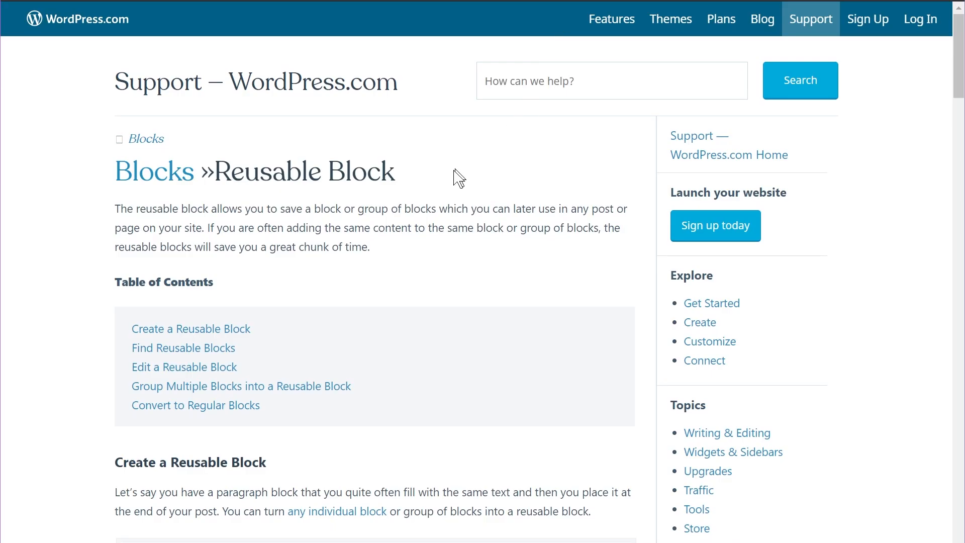
- Read the WordPress.com support article on creating, finding and editing reusable blocks
scroll(482, 252, down, 14)
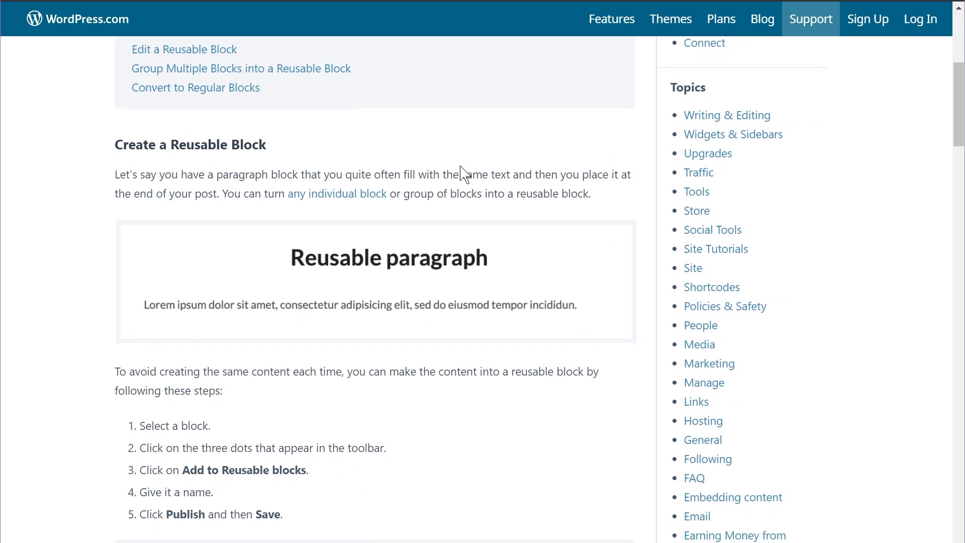
scroll(506, 173, down, 12)
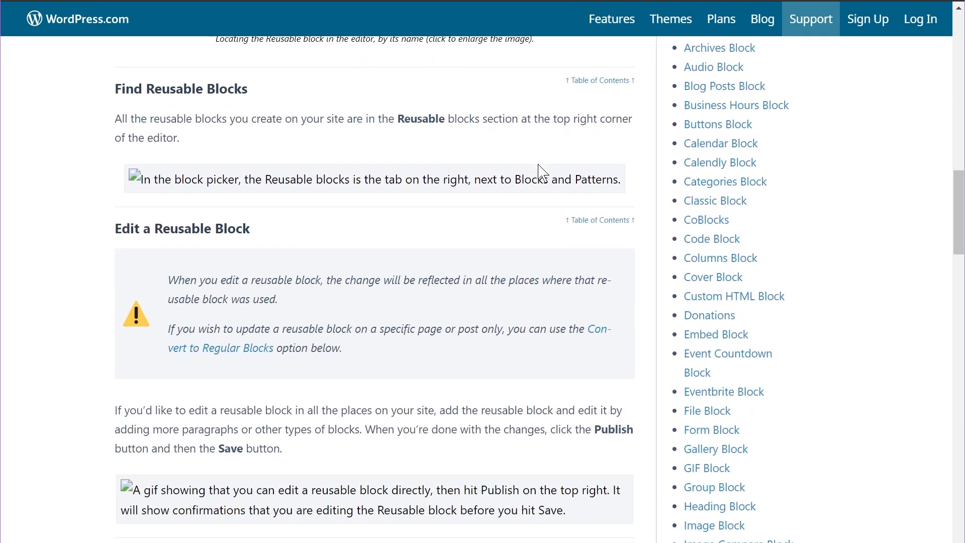
scroll(543, 168, down, 3)
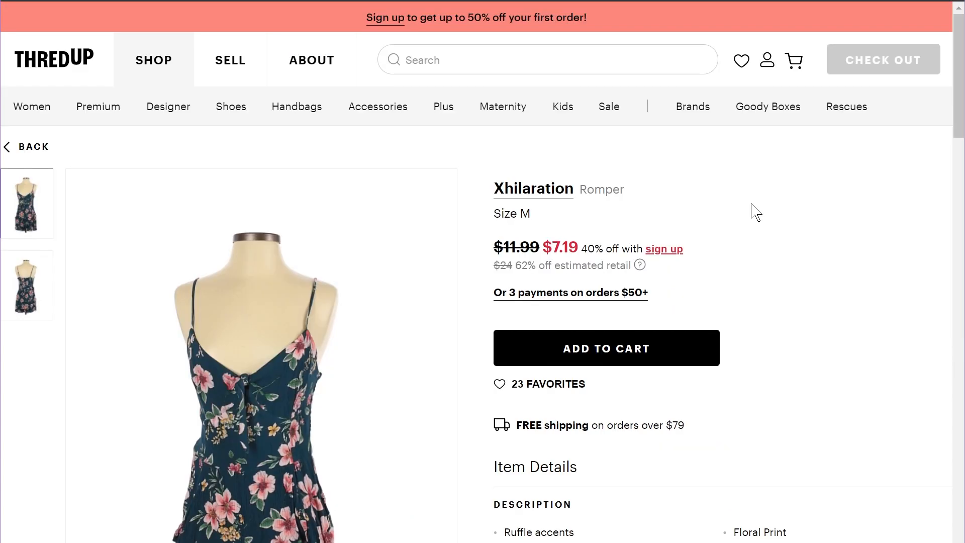
mouse_move(195, 110)
mouse_move(452, 116)
mouse_move(613, 110)
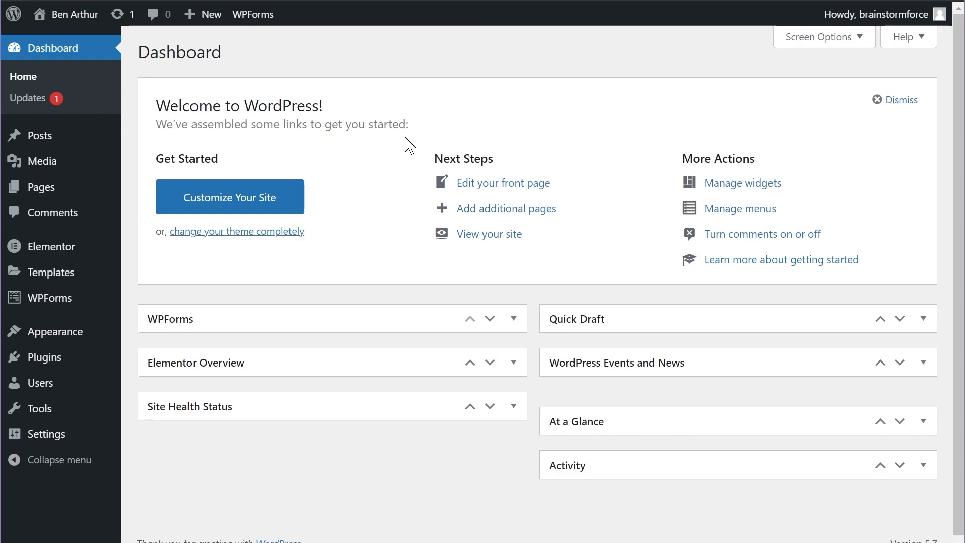
- Add a new custom layout in the Astra theme's Custom Layouts
mouse_move(90, 336)
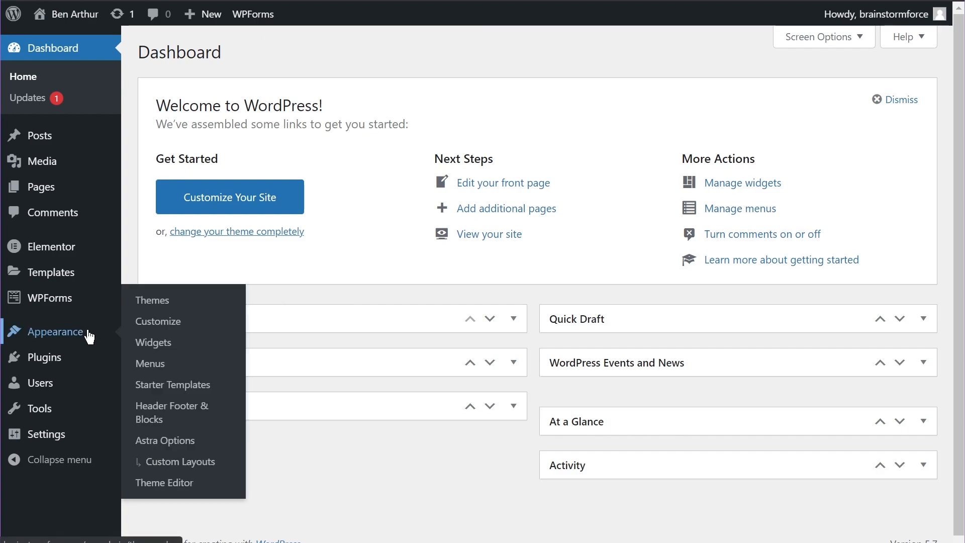
click(217, 468)
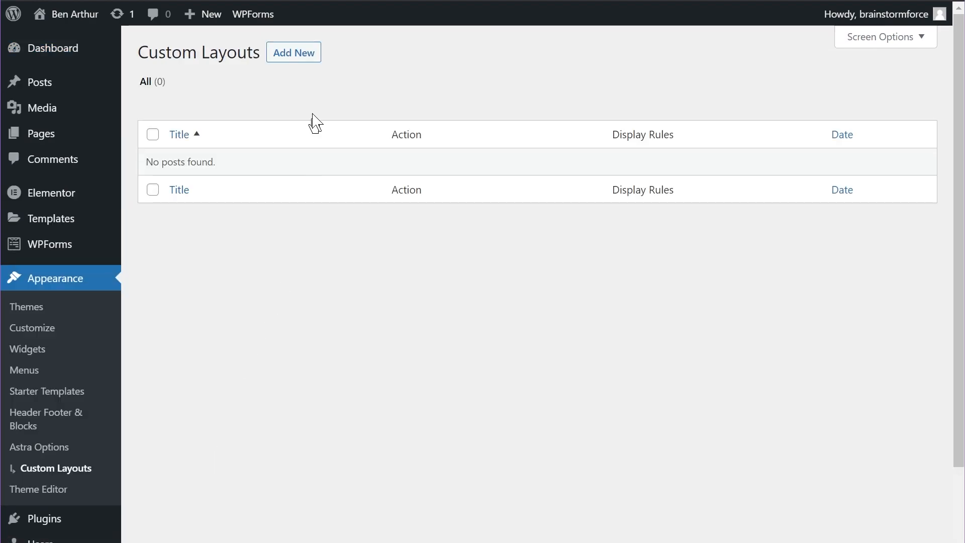
click(301, 54)
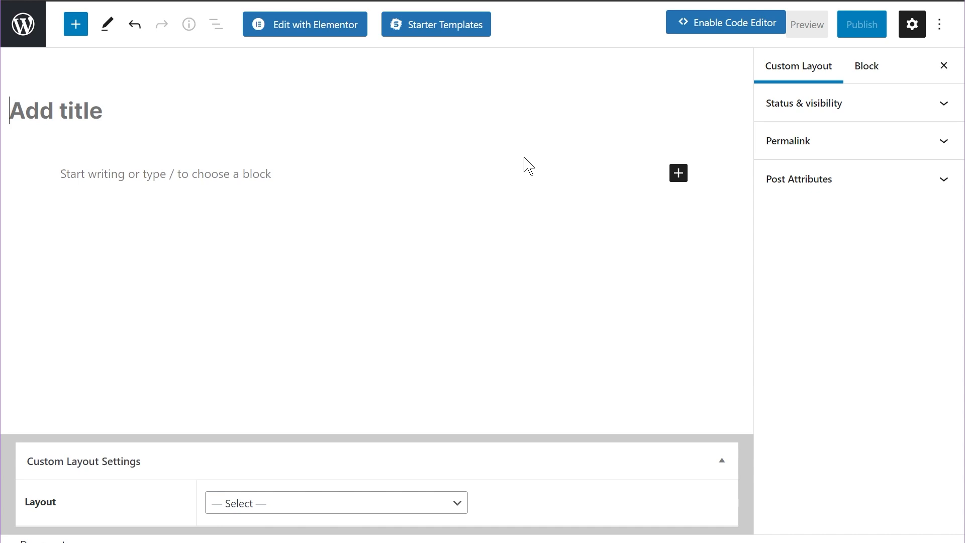
- Browse the Starter Templates block patterns available for the custom layout, such as hero, team, services and statistics designs, and close the library
click(436, 26)
click(466, 50)
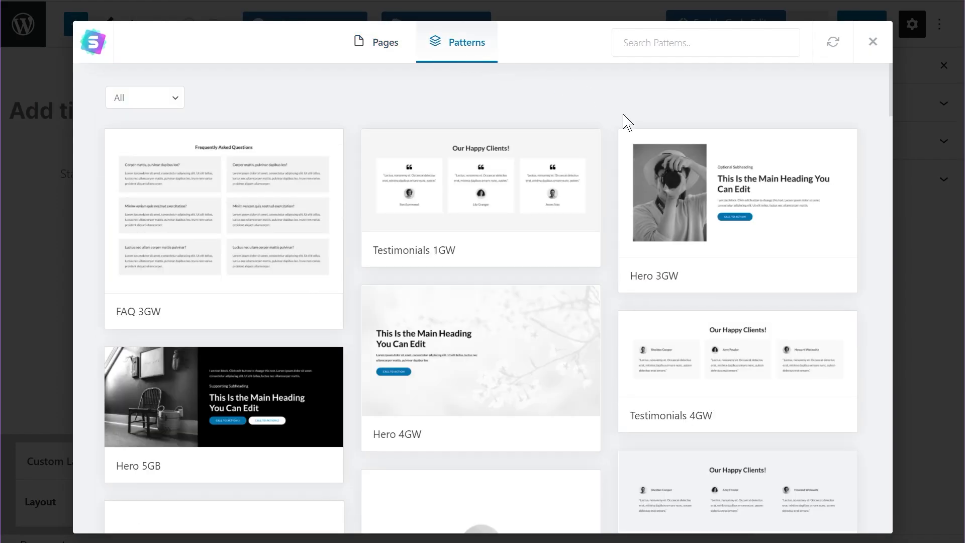
scroll(607, 121, down, 8)
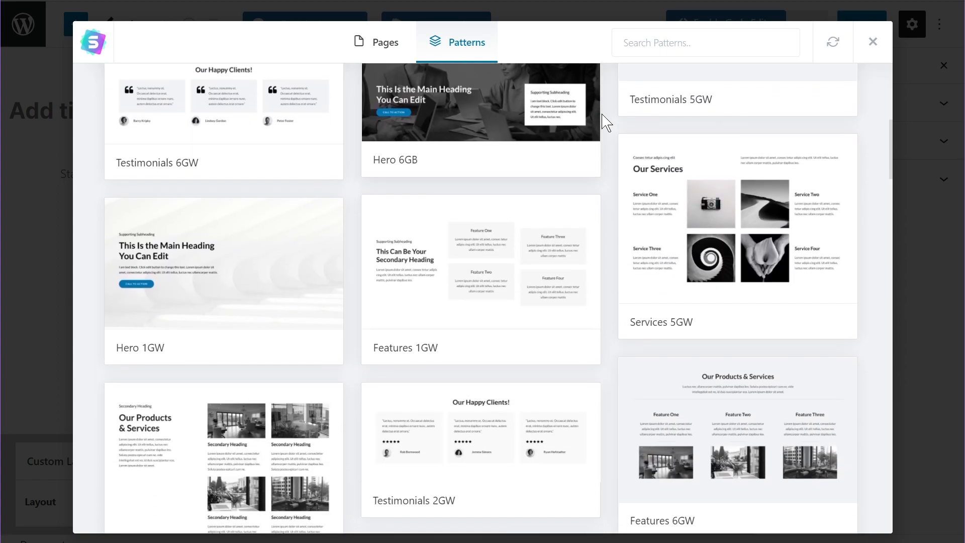
scroll(609, 122, down, 5)
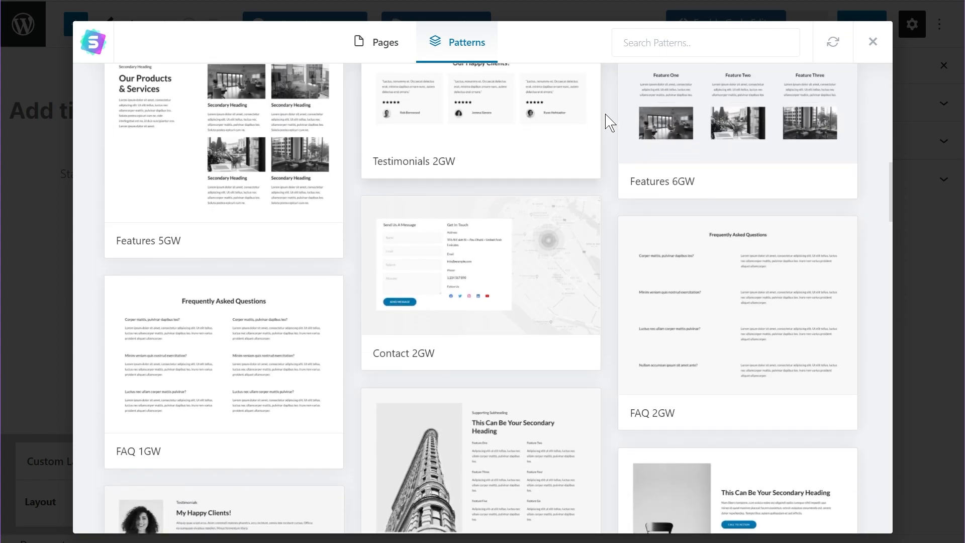
scroll(610, 122, down, 5)
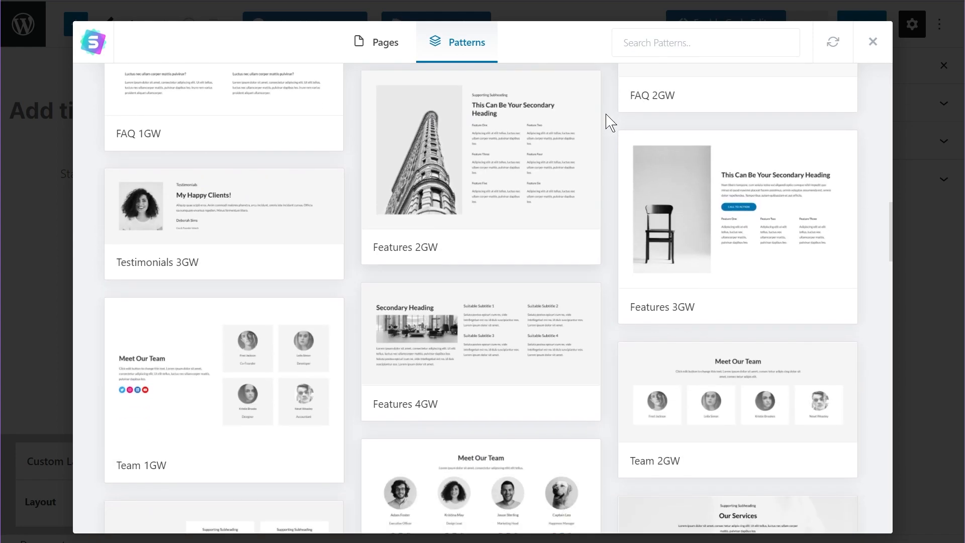
scroll(610, 122, down, 5)
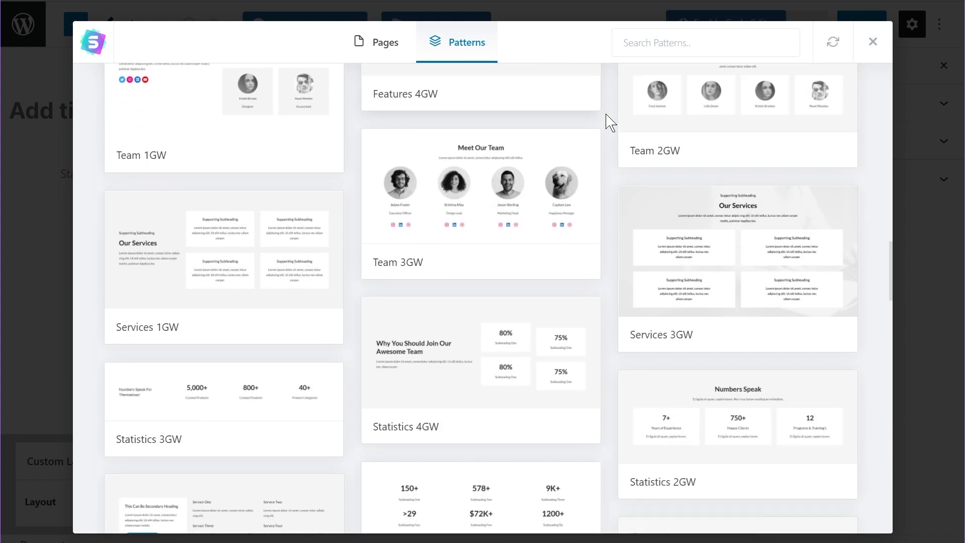
mouse_move(492, 125)
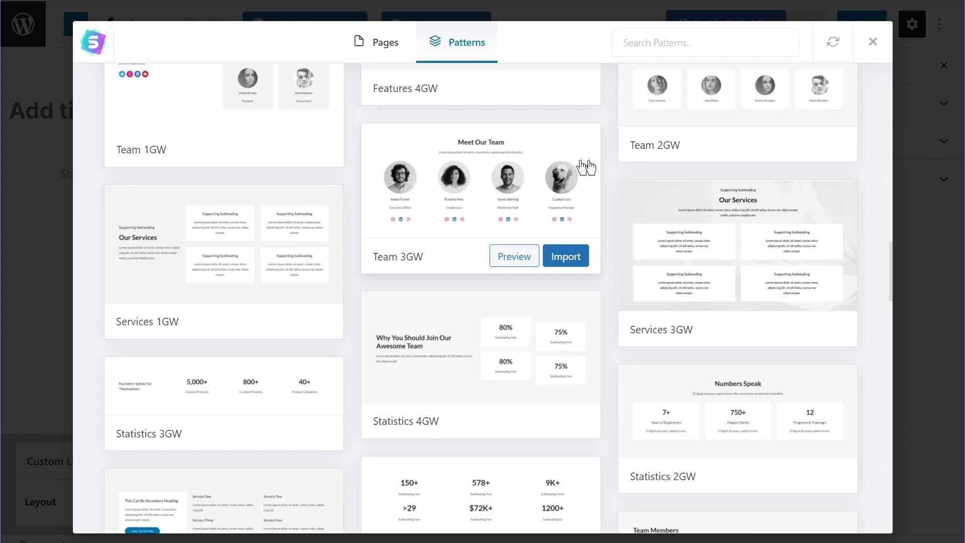
scroll(612, 164, down, 1)
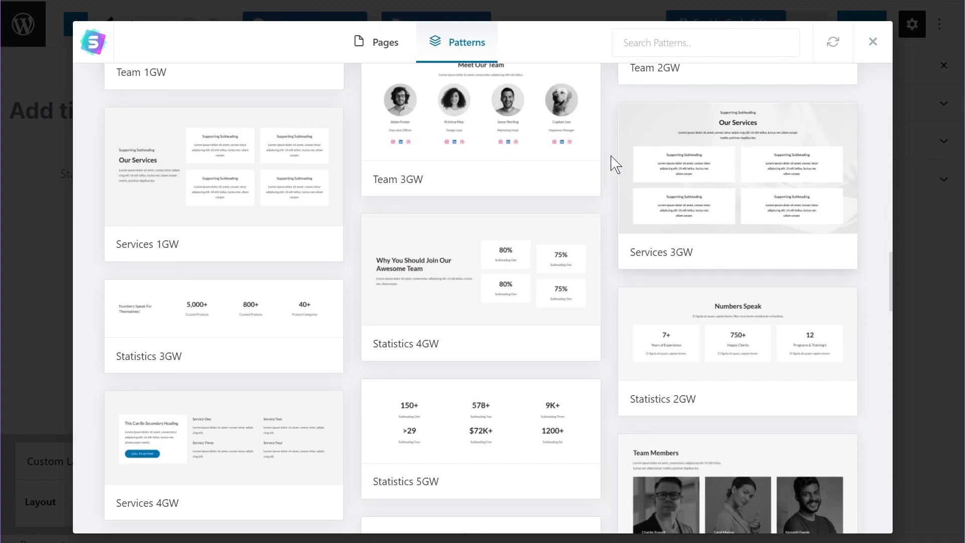
scroll(615, 163, down, 4)
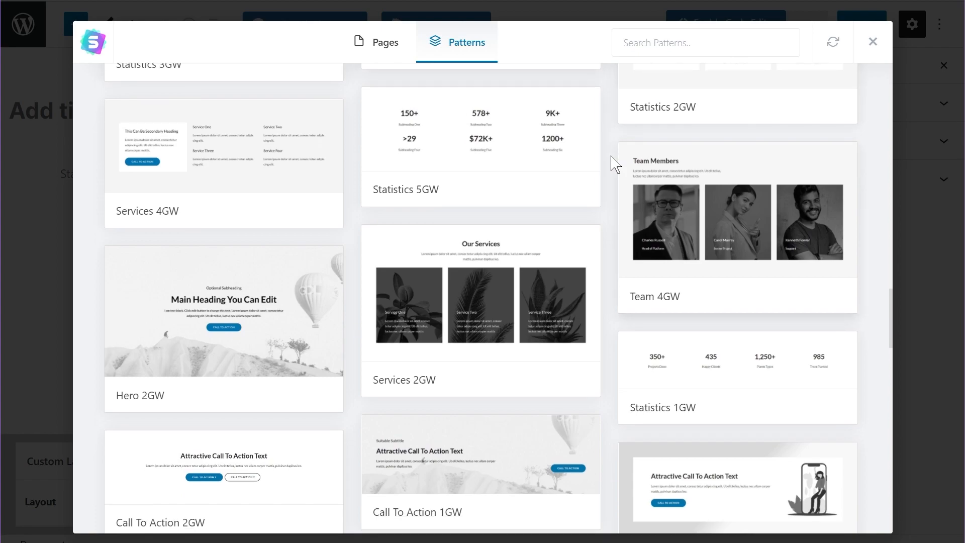
click(870, 45)
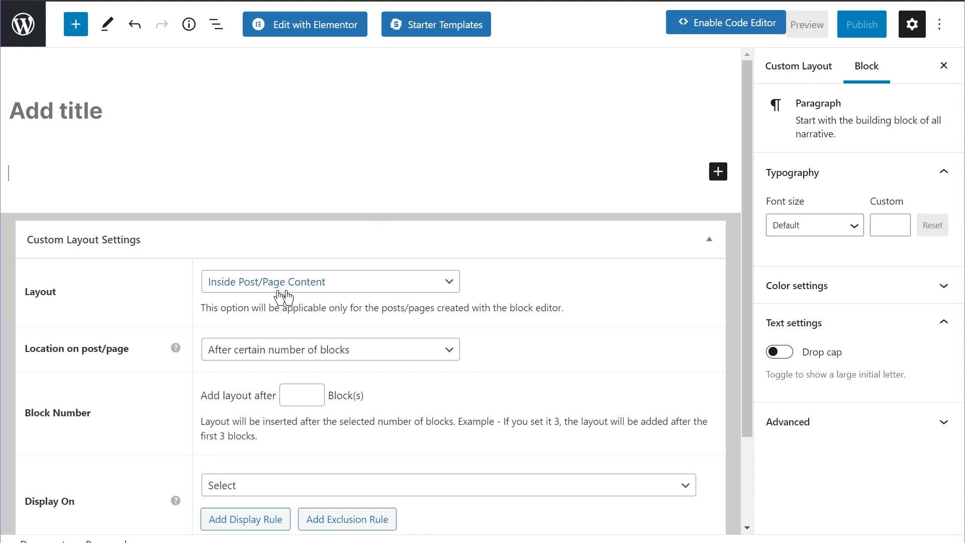
- Try Hooks as the layout type in the Custom Layout Settings and return it to Inside Post/Page Content
click(449, 290)
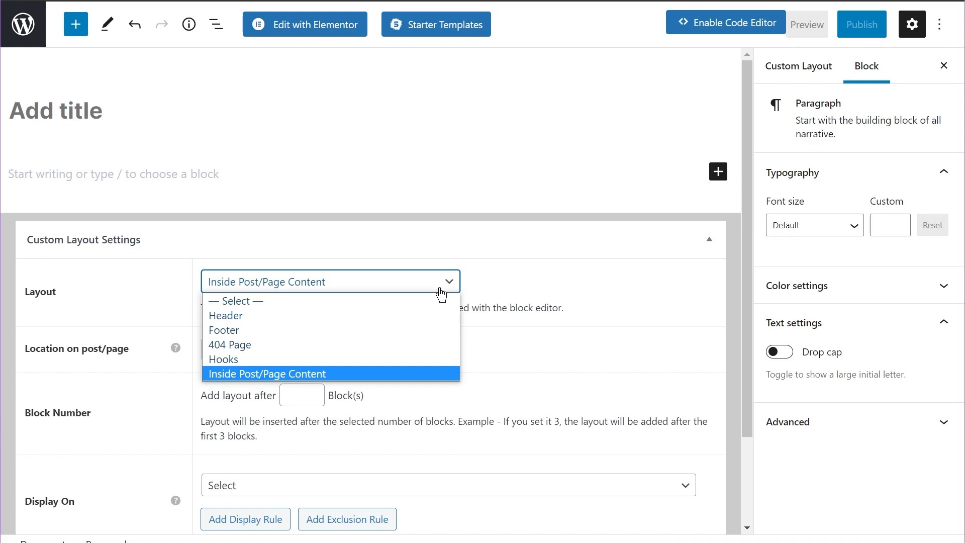
click(366, 359)
click(394, 290)
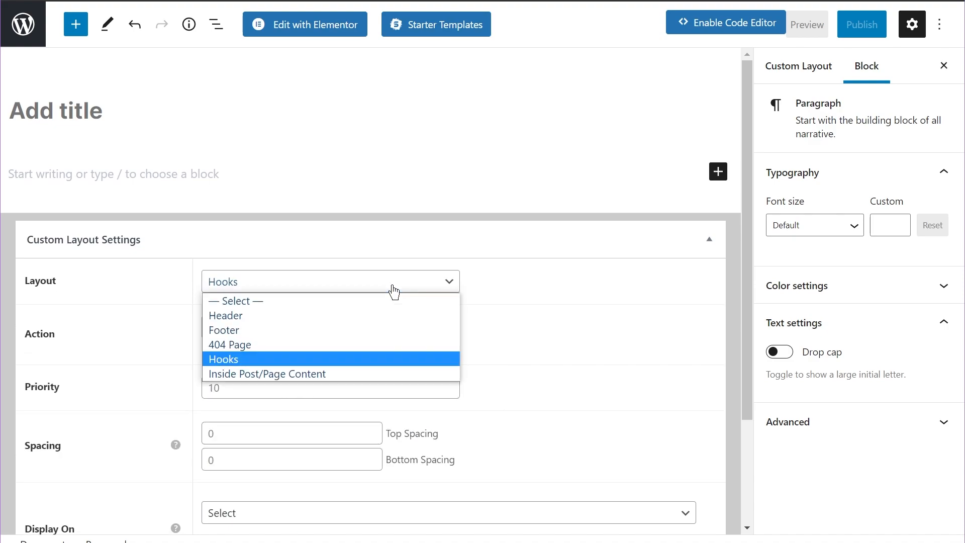
click(344, 374)
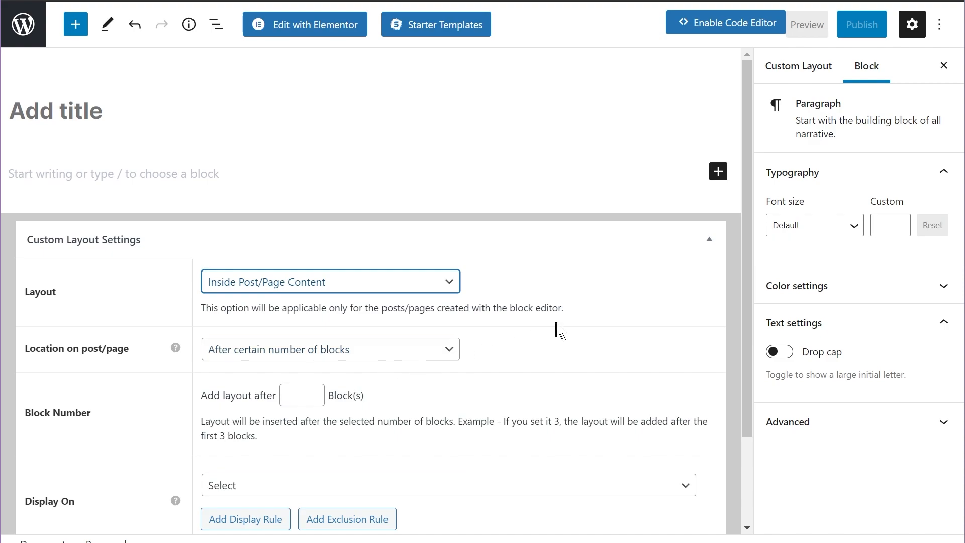
- Choose After certain number of blocks as the custom layout's location on the post/page
scroll(561, 331, down, 2)
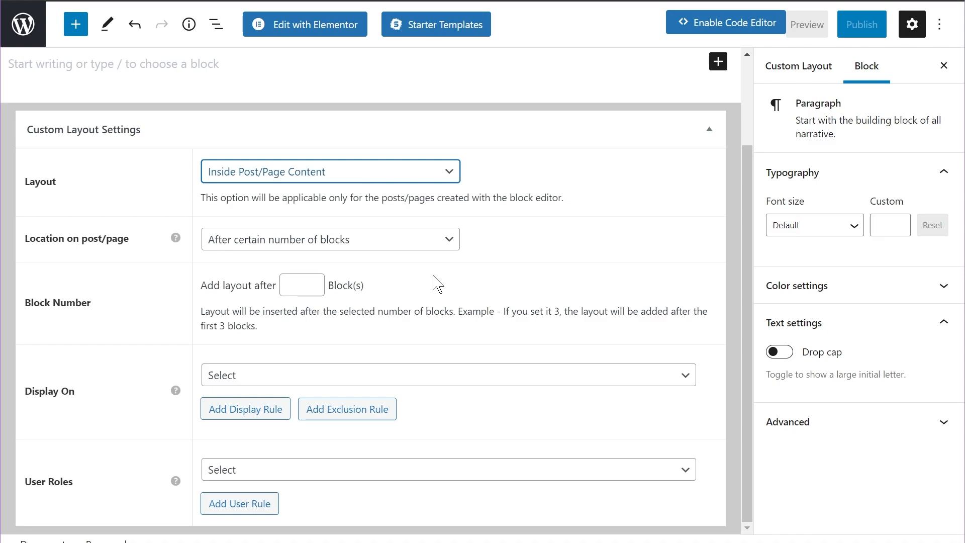
click(441, 242)
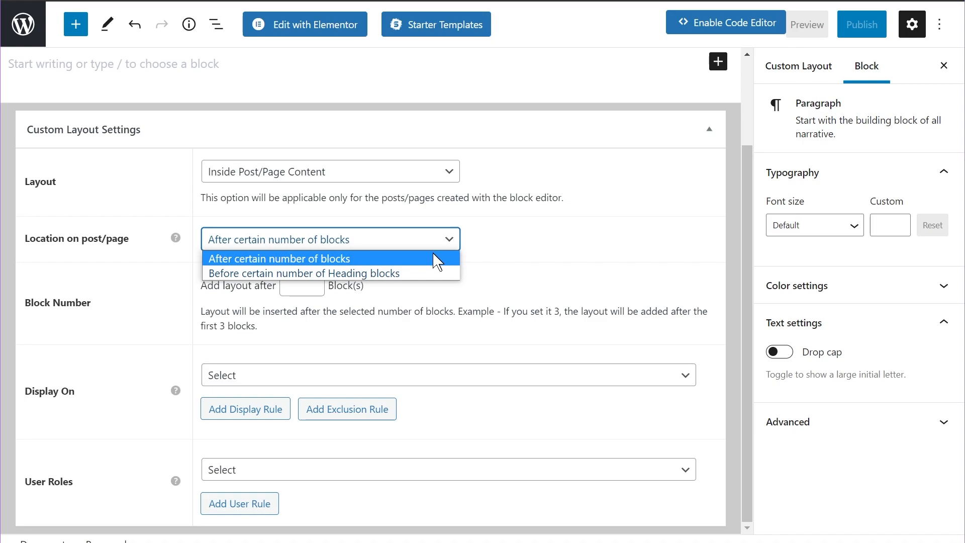
click(435, 258)
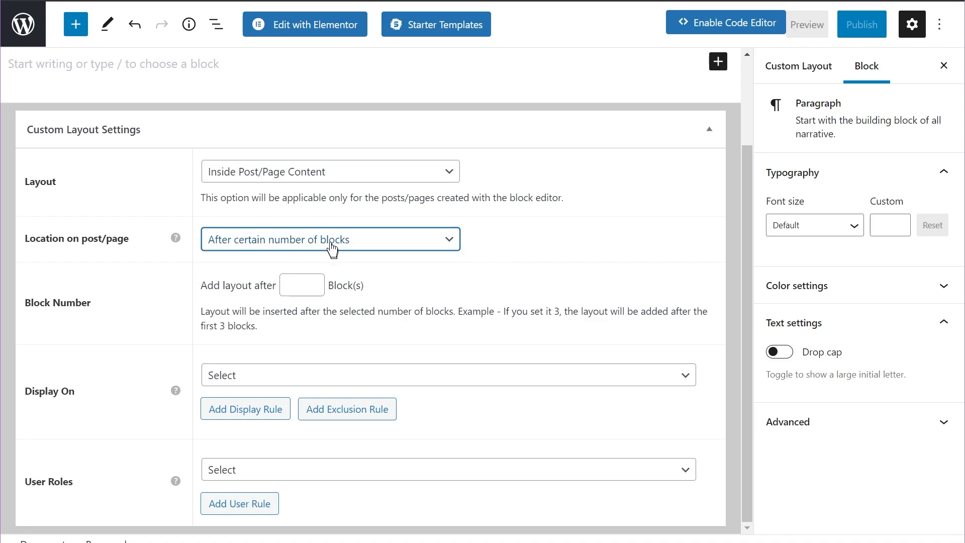
- Try Before certain number of Heading blocks as the location on the post/page and return it to After certain number of blocks
click(417, 272)
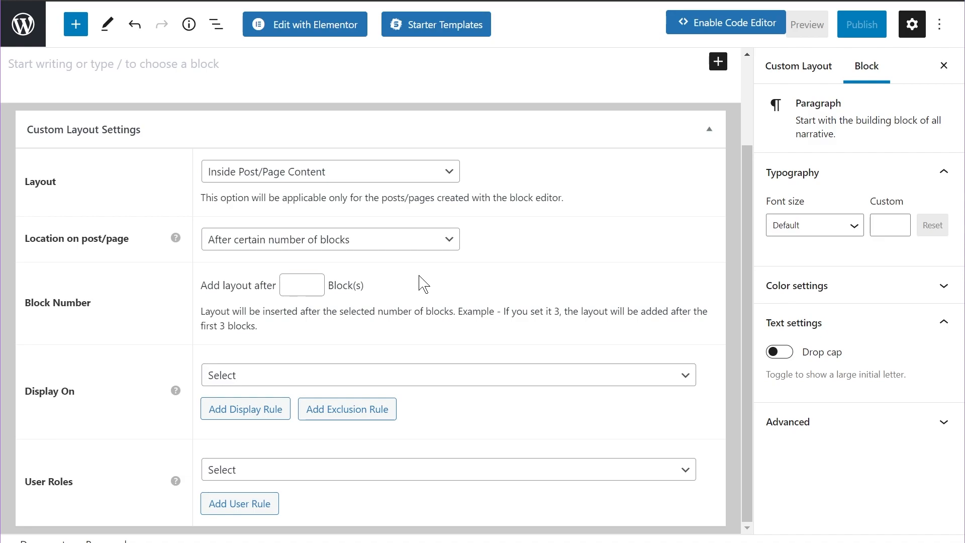
click(422, 248)
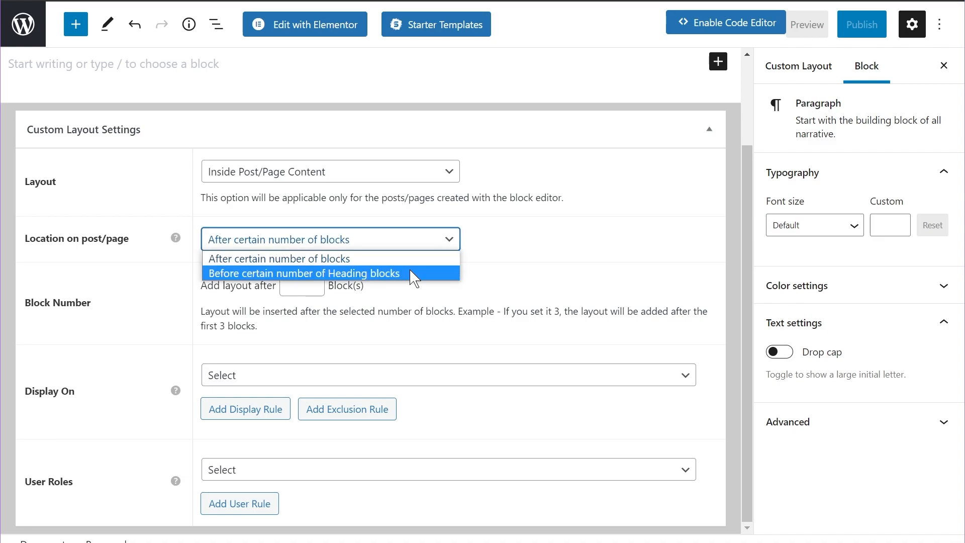
click(413, 274)
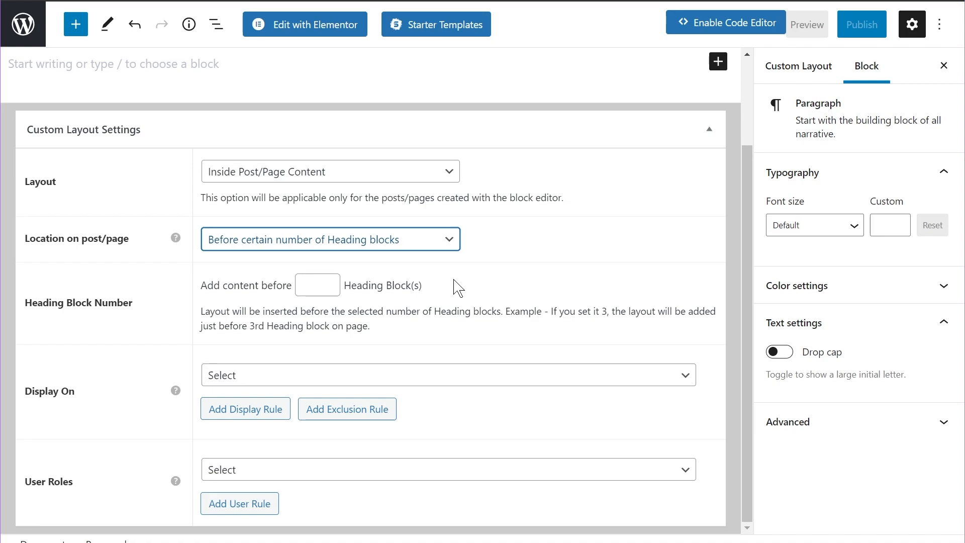
click(412, 247)
click(421, 262)
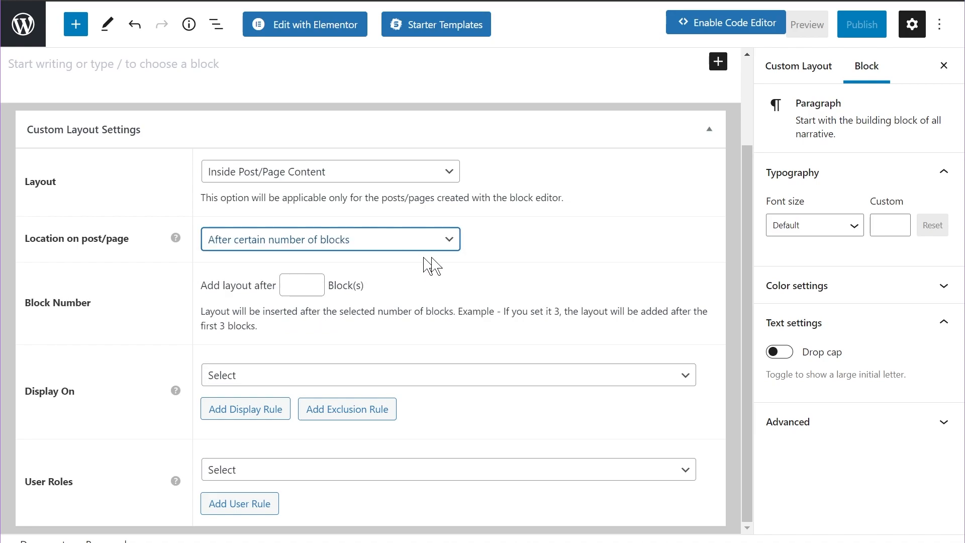
click(478, 267)
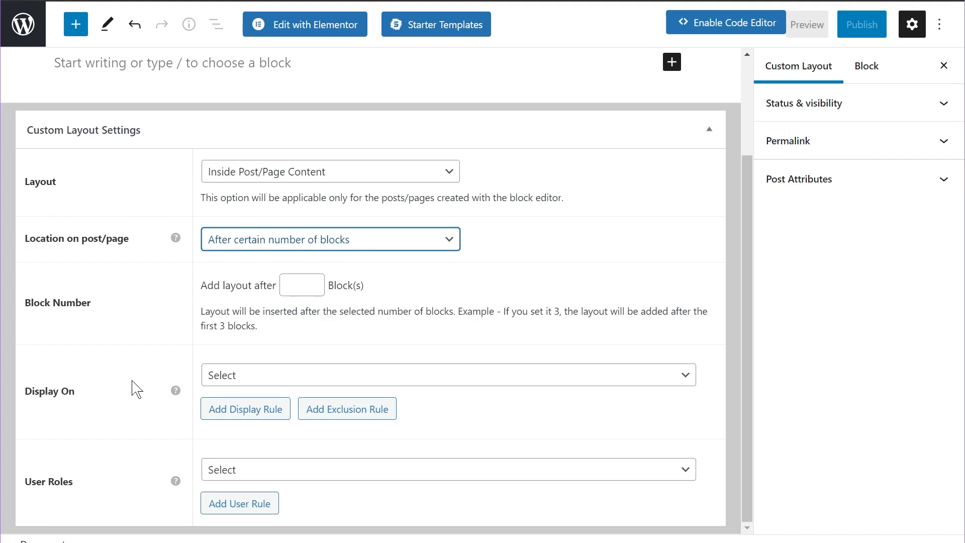
- Look through the Display On targets and the User Roles choices available for the custom layout
click(519, 386)
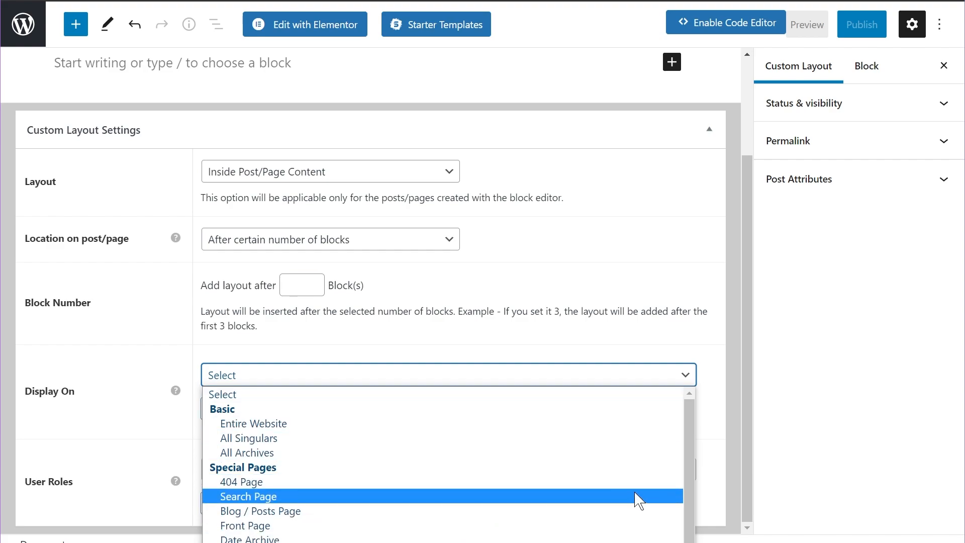
drag(689, 457, 686, 524)
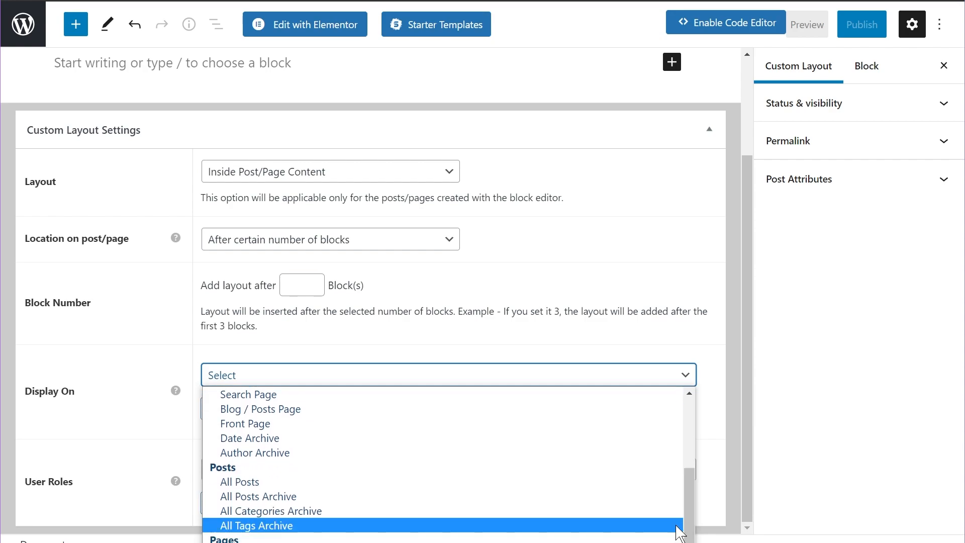
click(664, 343)
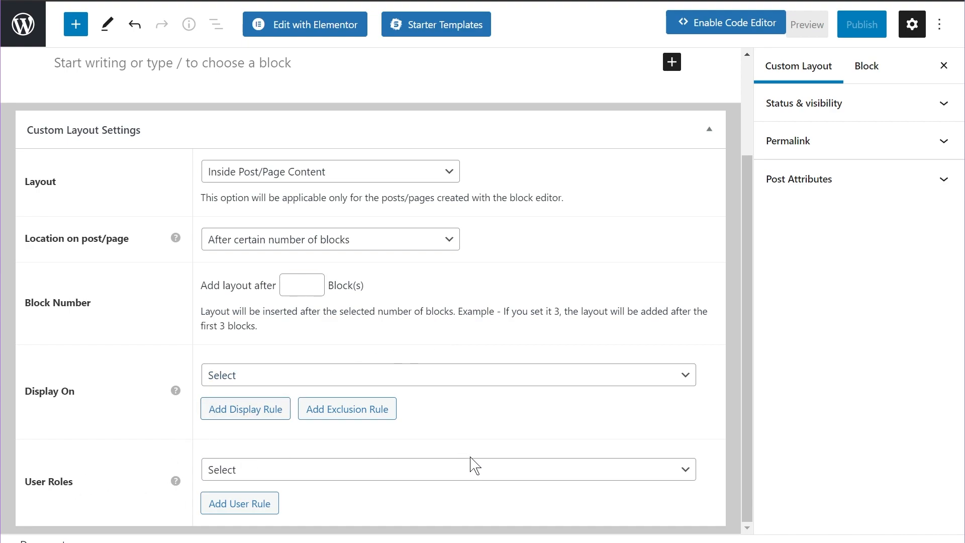
click(498, 473)
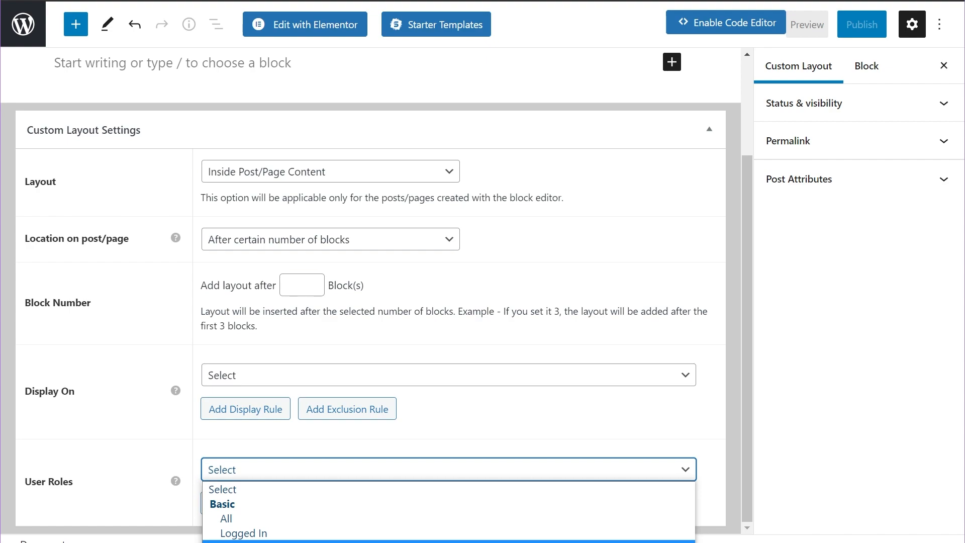
click(593, 415)
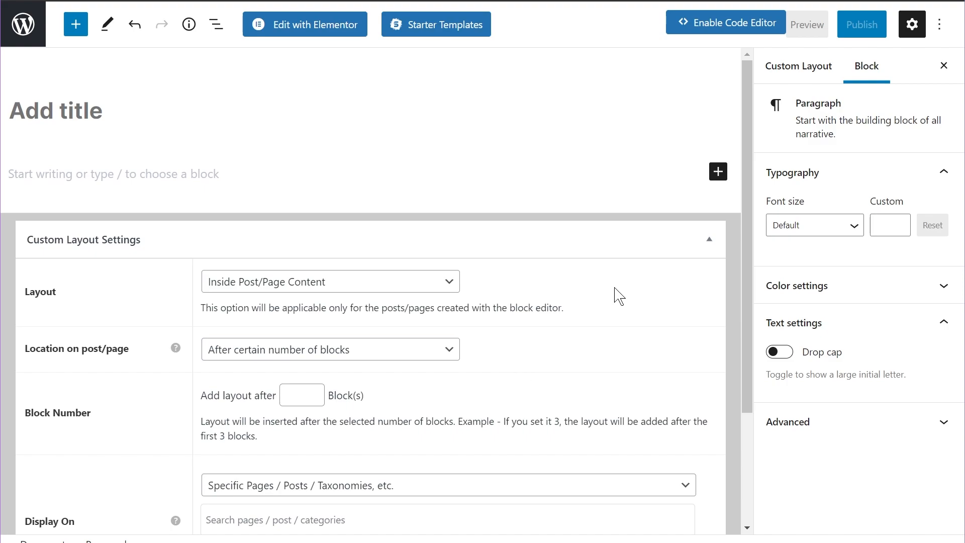
- Review the new layout's display and user role rules, and the content and settings of the published Custom Layout 1
scroll(618, 295, down, 3)
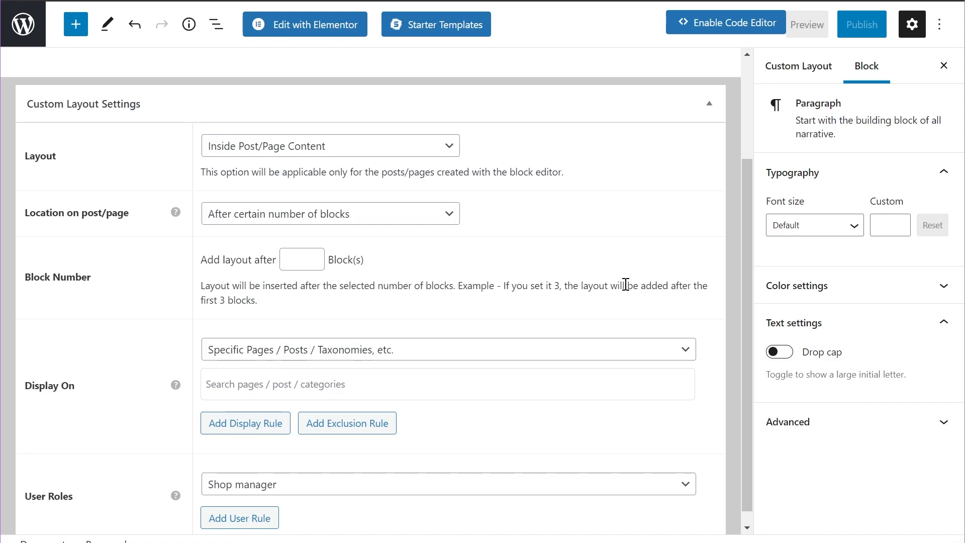
scroll(626, 285, up, 3)
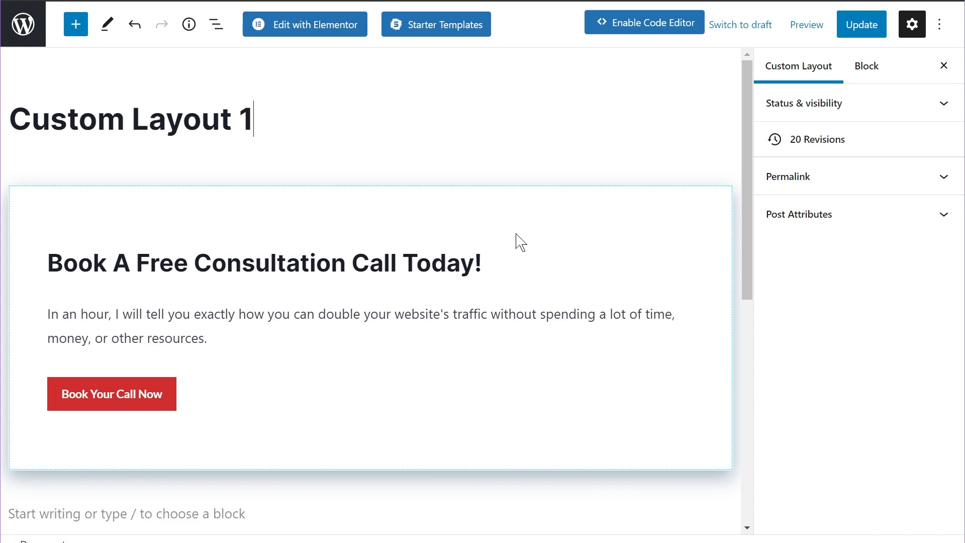
scroll(487, 313, down, 9)
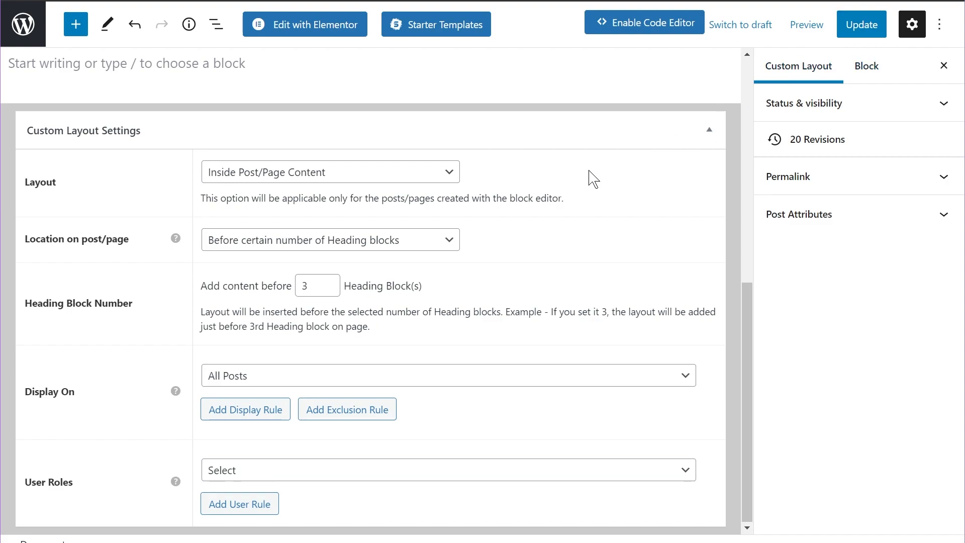
scroll(575, 174, up, 10)
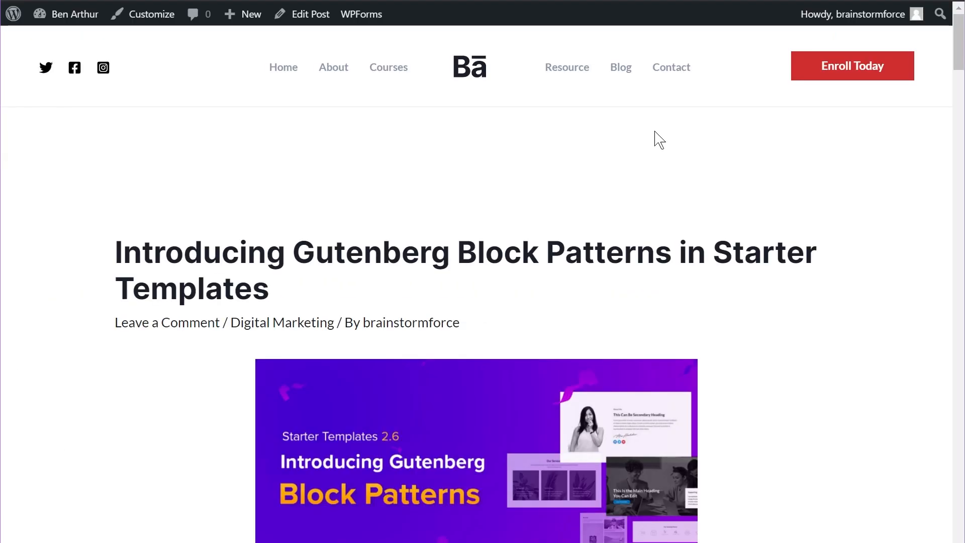
- Check the Gutenberg Block Patterns post and the Starter Templates 1 Million Installs post on the live site for the inserted consultation call layout
scroll(724, 159, down, 10)
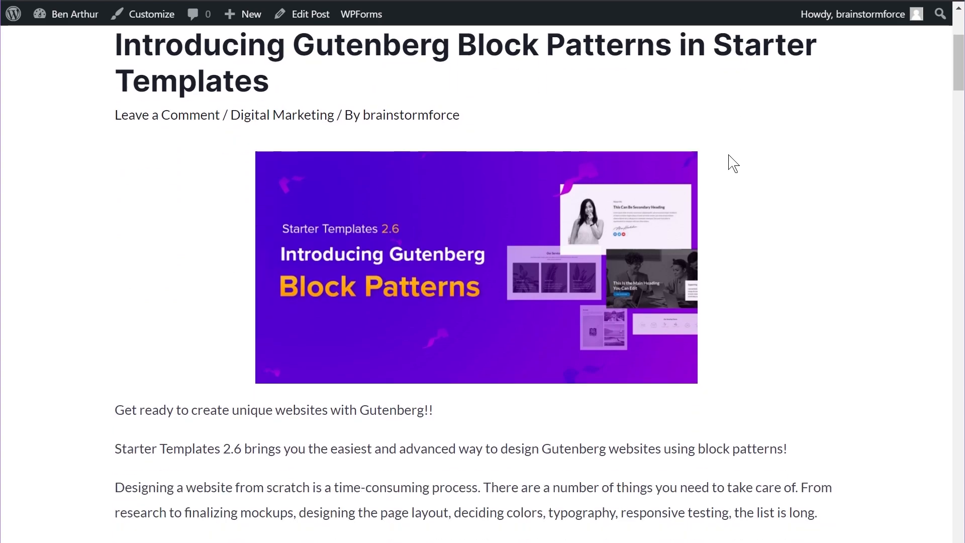
scroll(729, 154, down, 15)
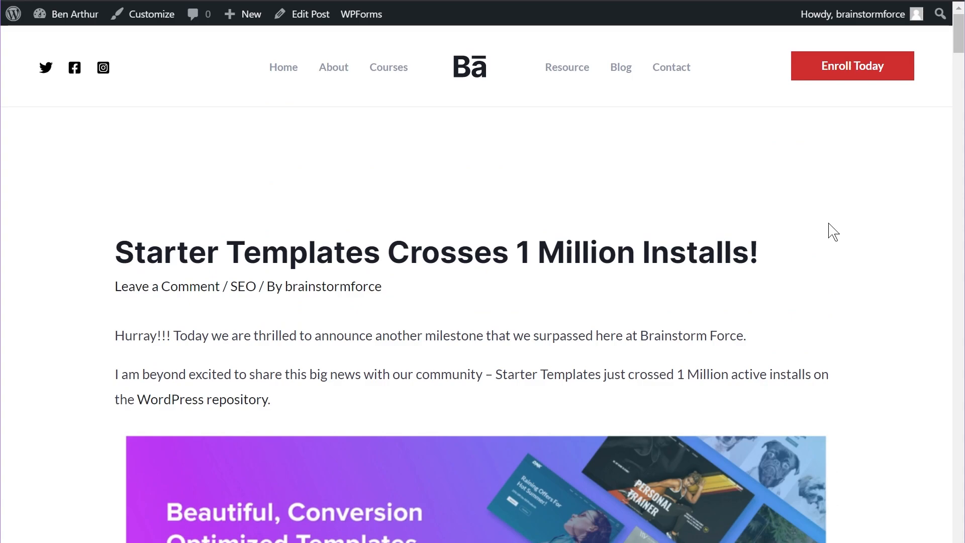
scroll(830, 231, down, 20)
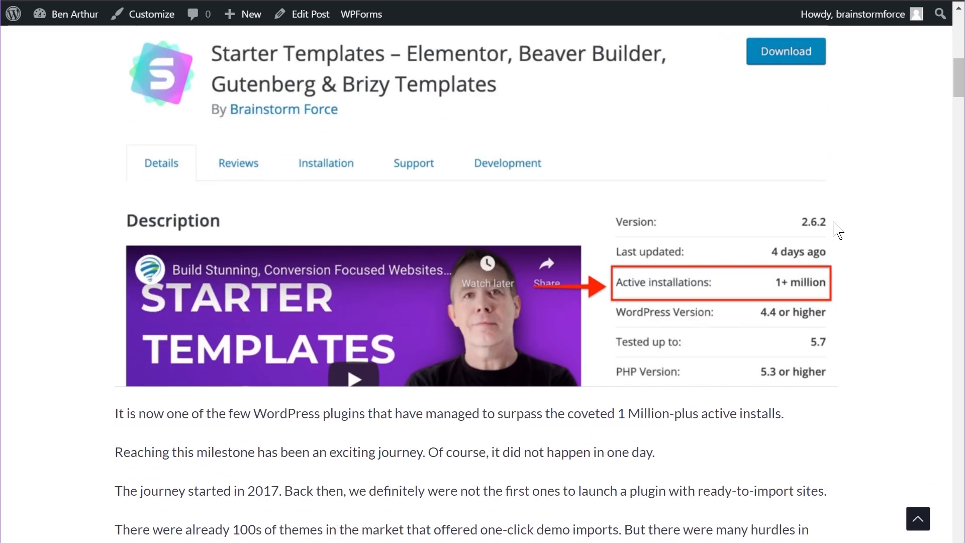
scroll(843, 229, down, 20)
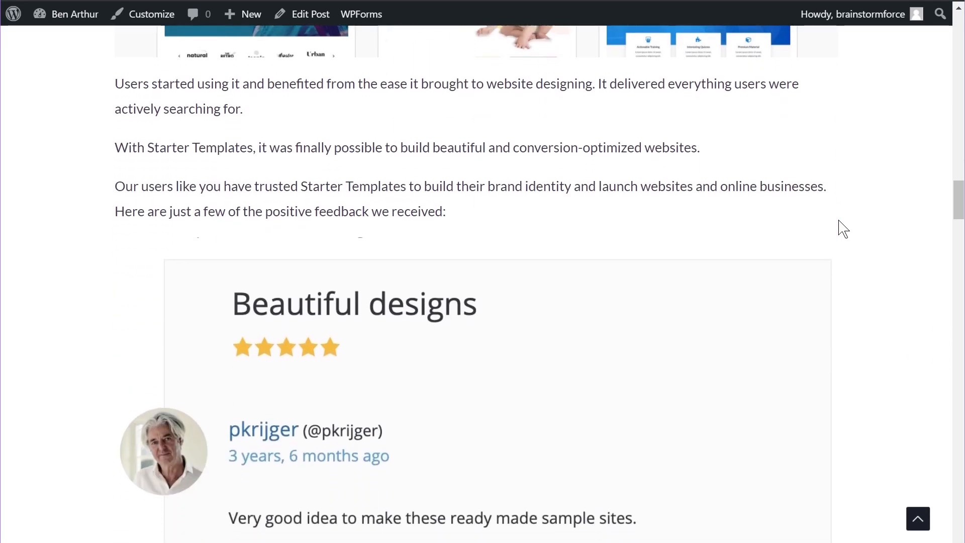
scroll(844, 229, down, 20)
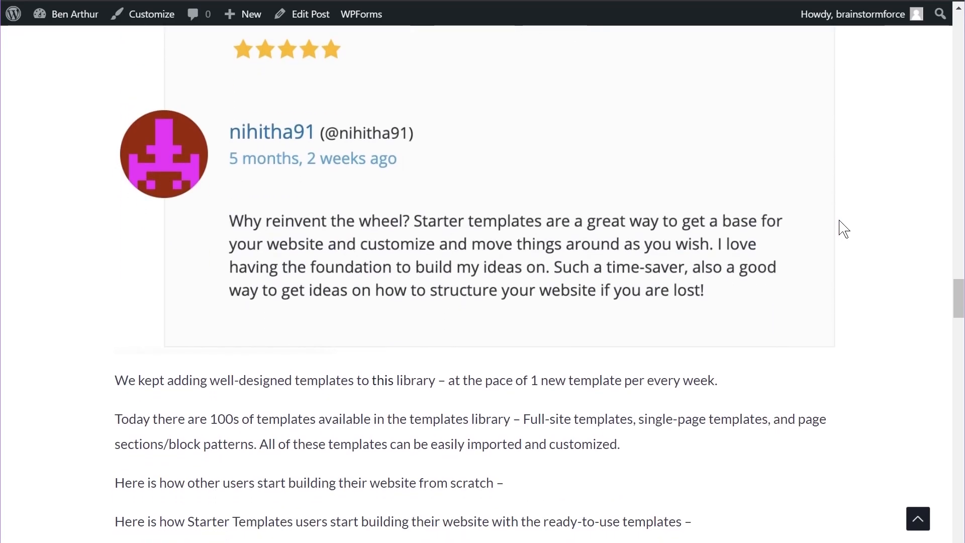
scroll(844, 229, down, 20)
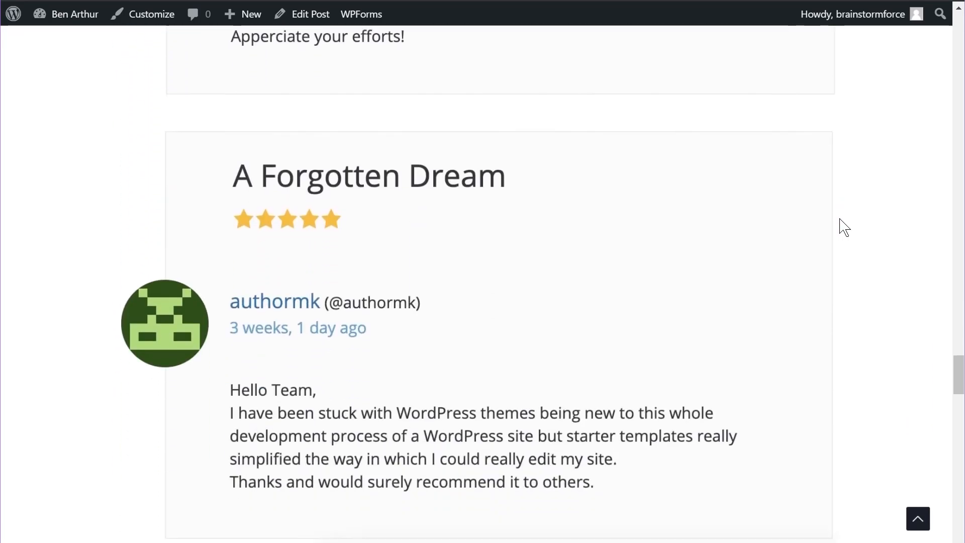
scroll(844, 229, down, 3)
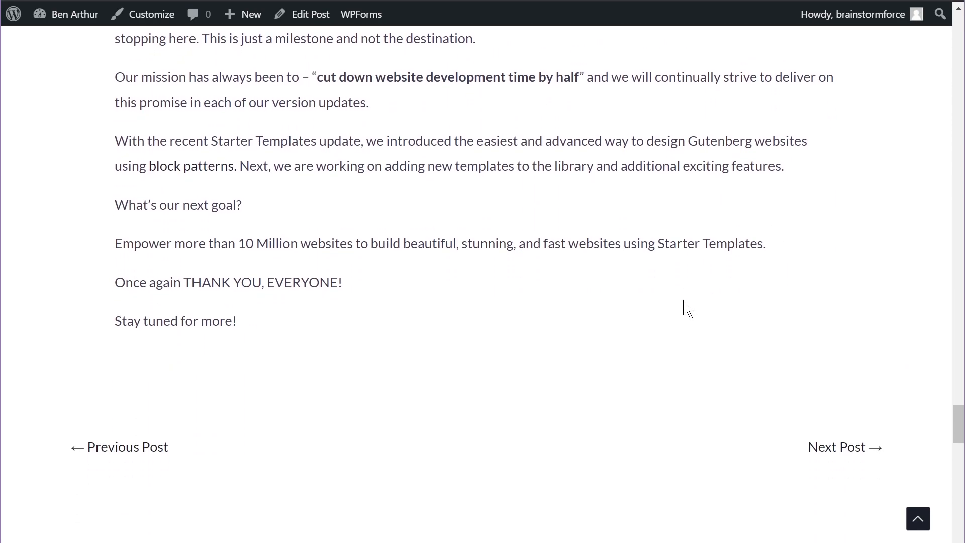
scroll(688, 308, up, 20)
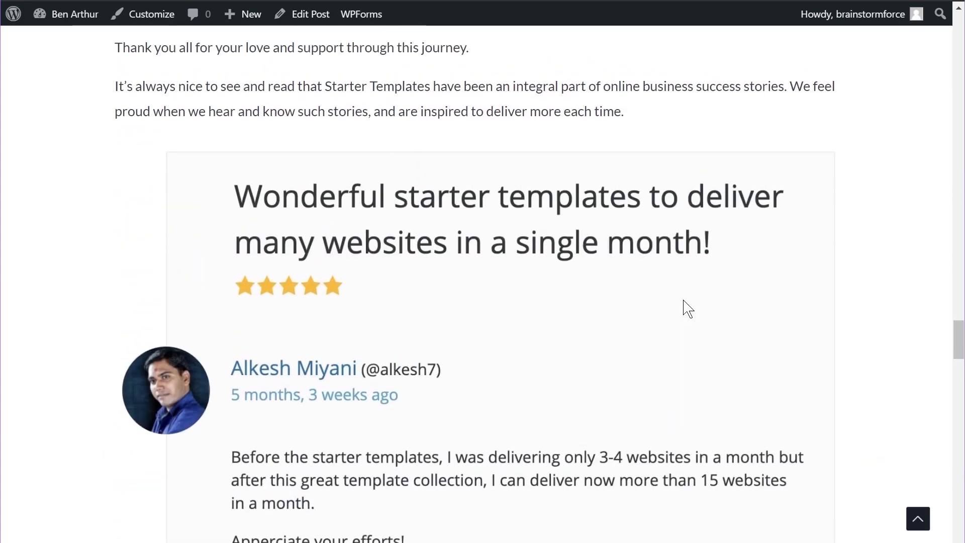
scroll(689, 308, up, 15)
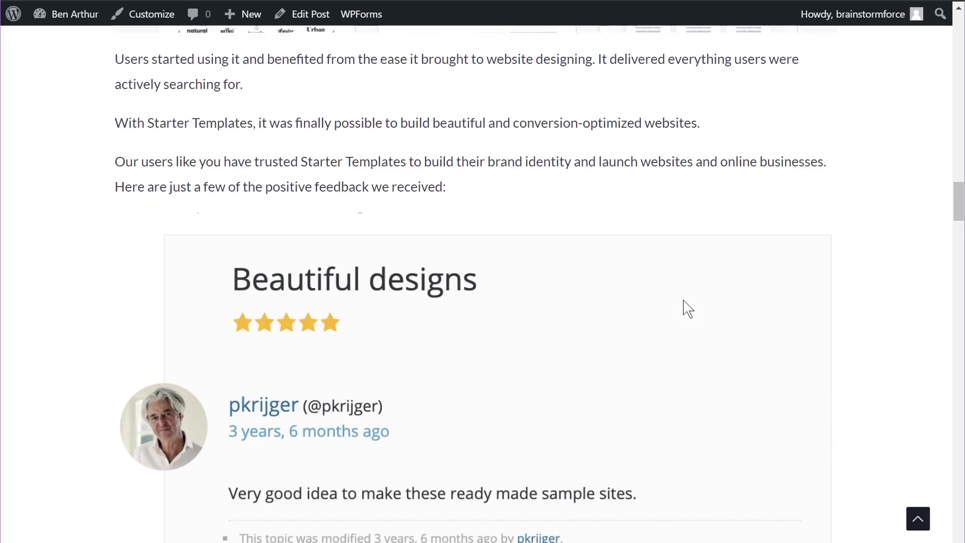
scroll(684, 301, up, 12)
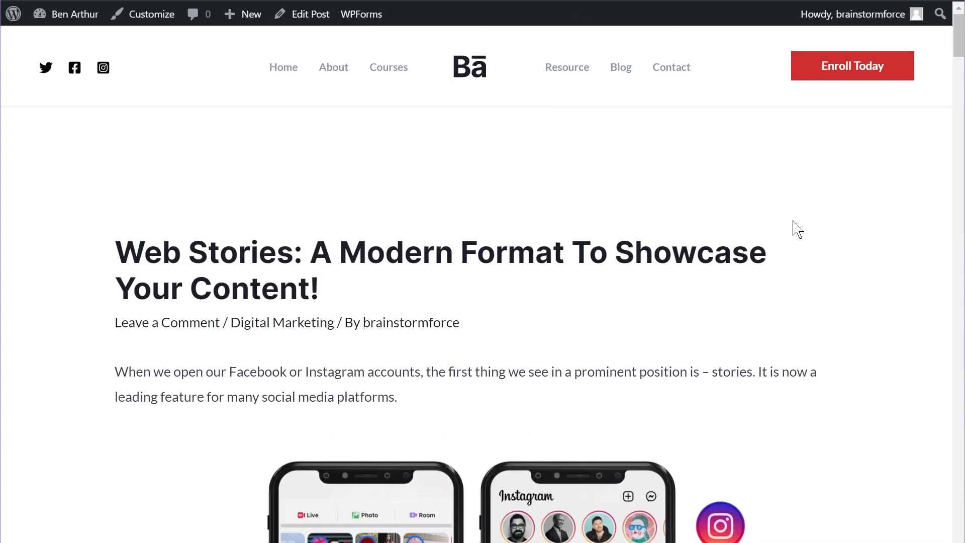
- Check the Web Stories post on the live site for the consultation call layout inserted before a heading
scroll(837, 231, down, 15)
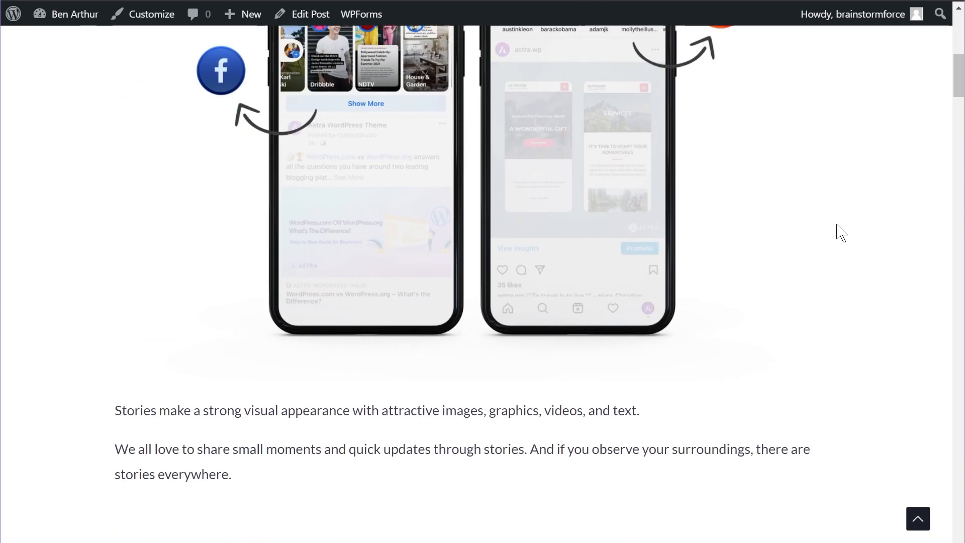
scroll(837, 231, down, 20)
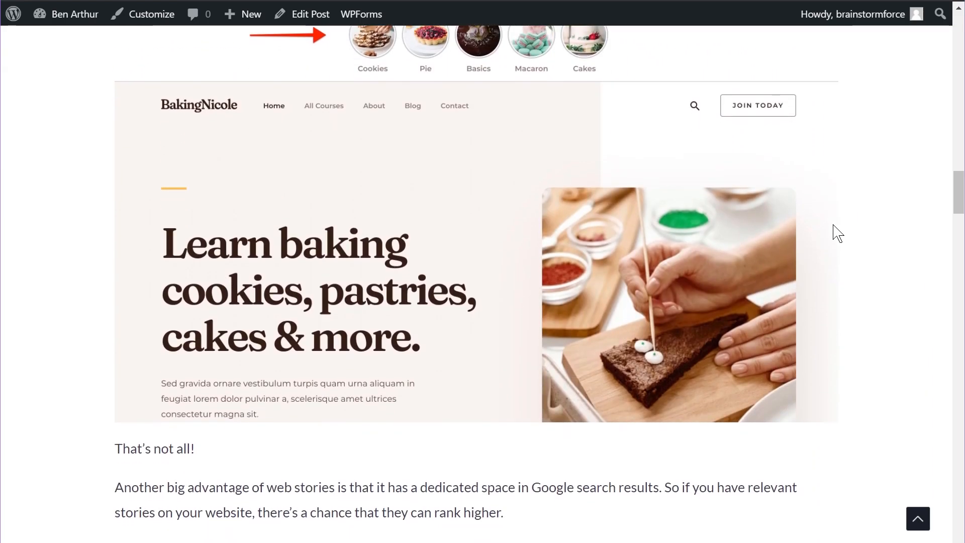
scroll(837, 233, down, 20)
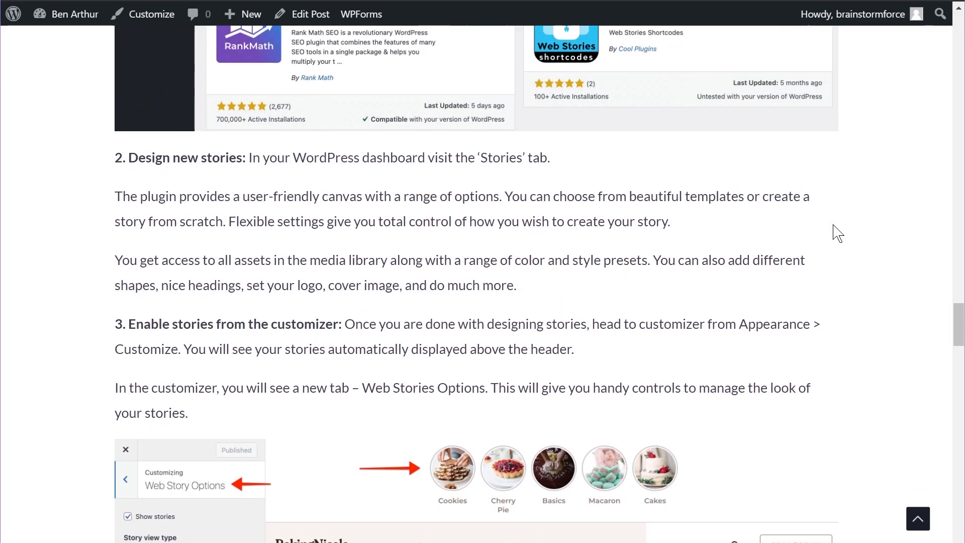
scroll(837, 232, down, 3)
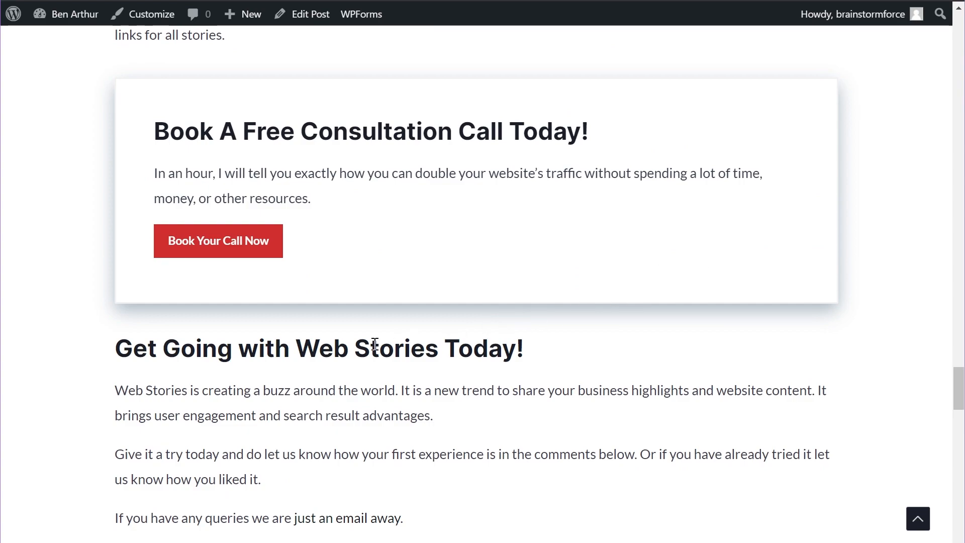